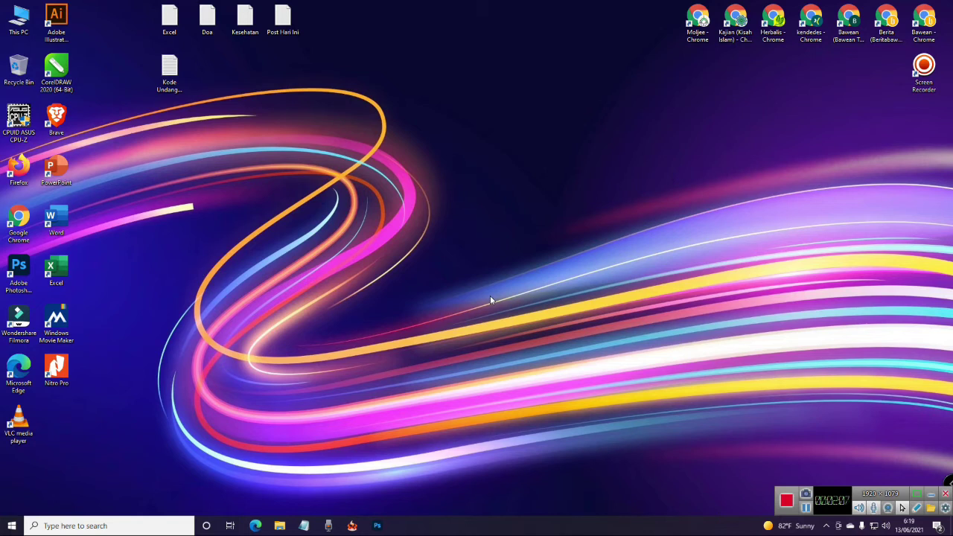
# - Open the Services console by running services.msc, and close its window again
pyautogui.press('super+r')
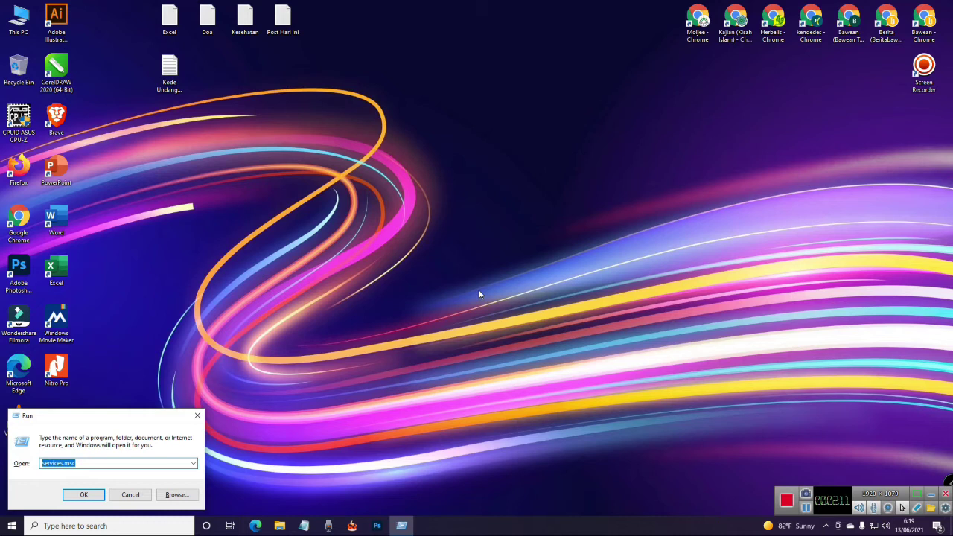
pyautogui.click(75, 463)
pyautogui.click(83, 494)
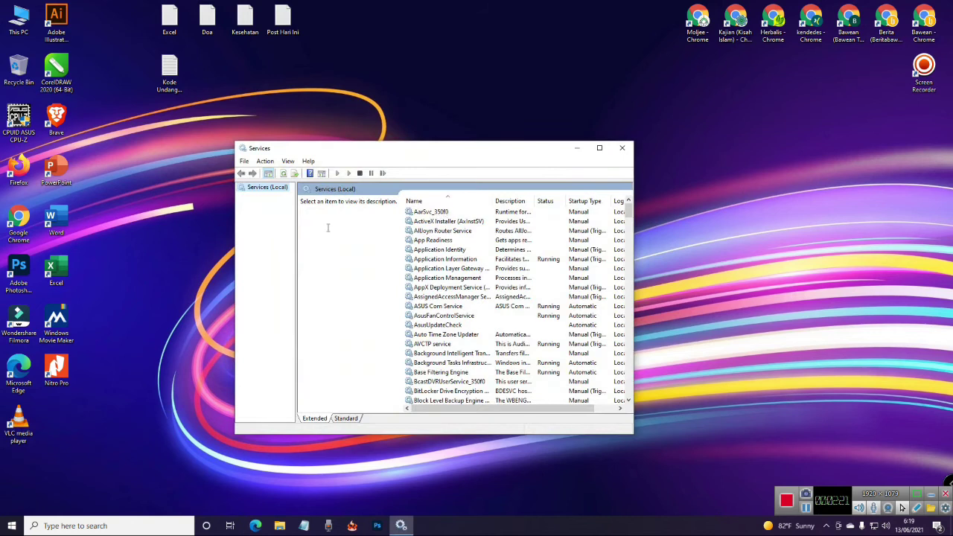
pyautogui.click(622, 147)
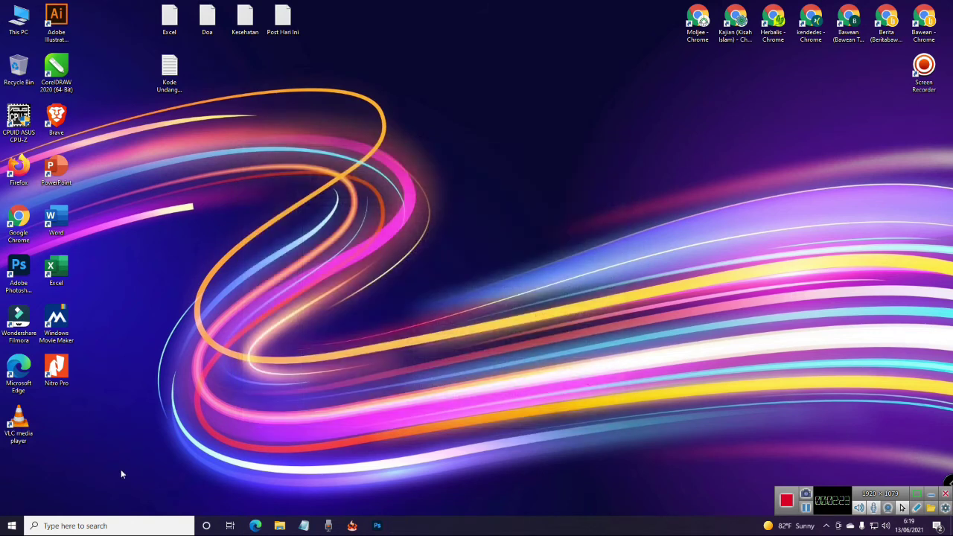
# - Search Windows for "services" and open the Services app
pyautogui.click(79, 524)
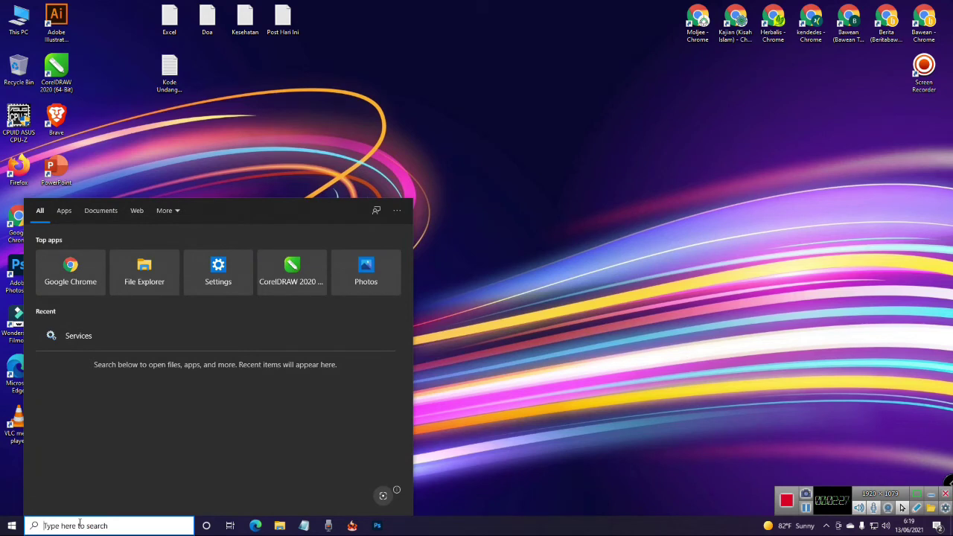
pyautogui.write('se')
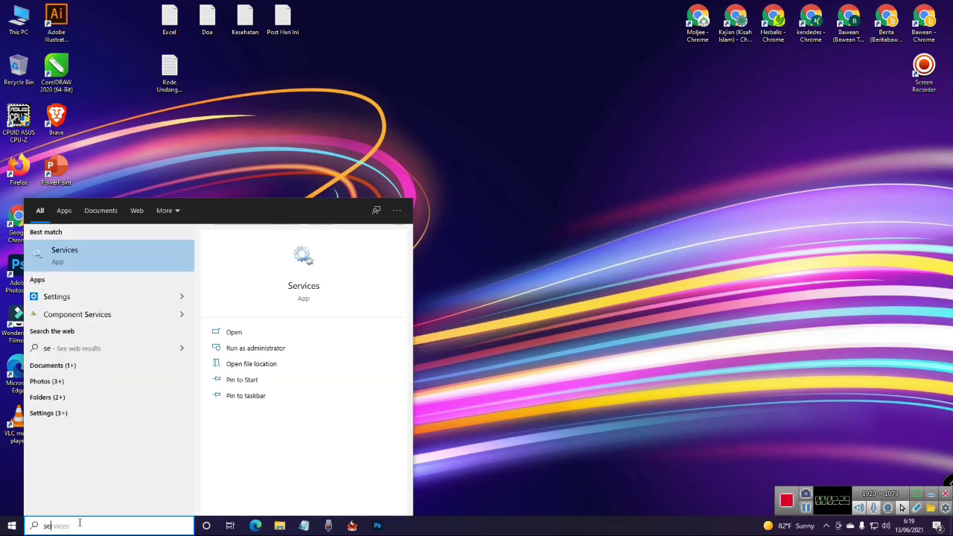
pyautogui.write('rvices')
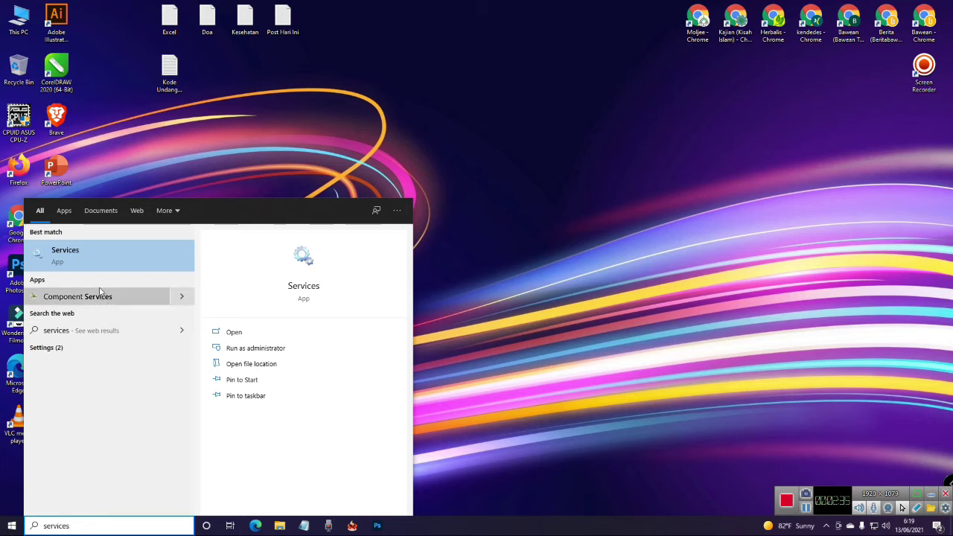
pyautogui.click(79, 258)
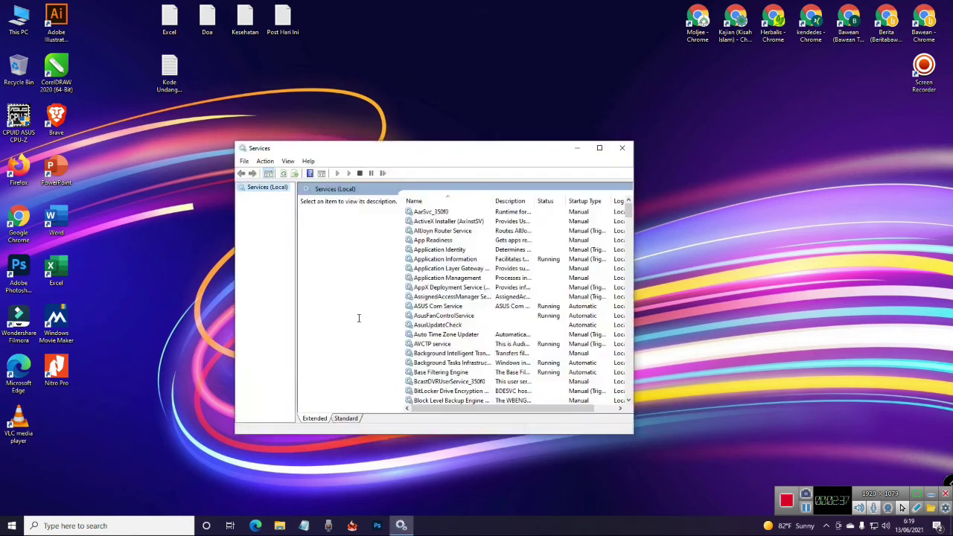
# - Find the Print Spooler service in the services list, stop it and start it again
pyautogui.scroll(-3, 502, 305)
pyautogui.scroll(-7, 495, 298)
pyautogui.scroll(-8, 490, 289)
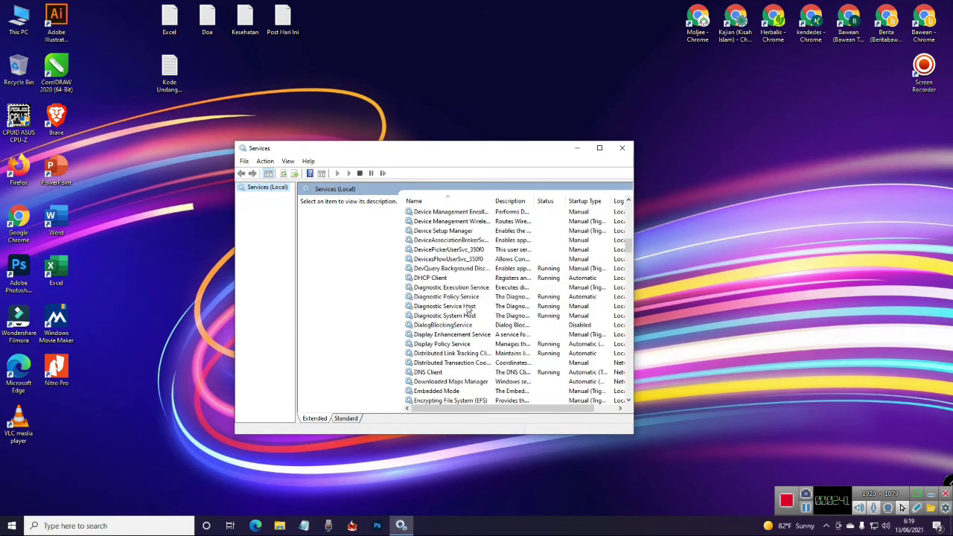
pyautogui.scroll(-13, 482, 321)
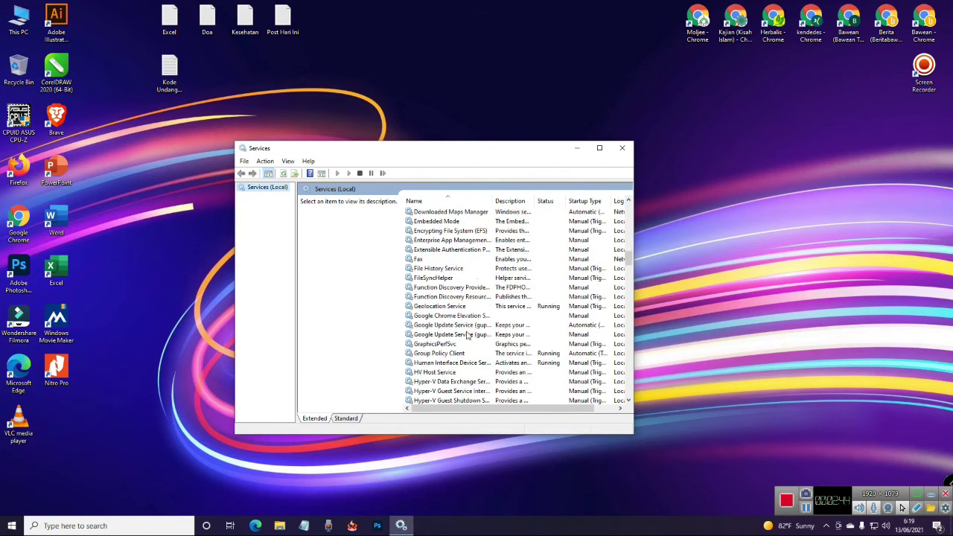
pyautogui.scroll(-10, 460, 336)
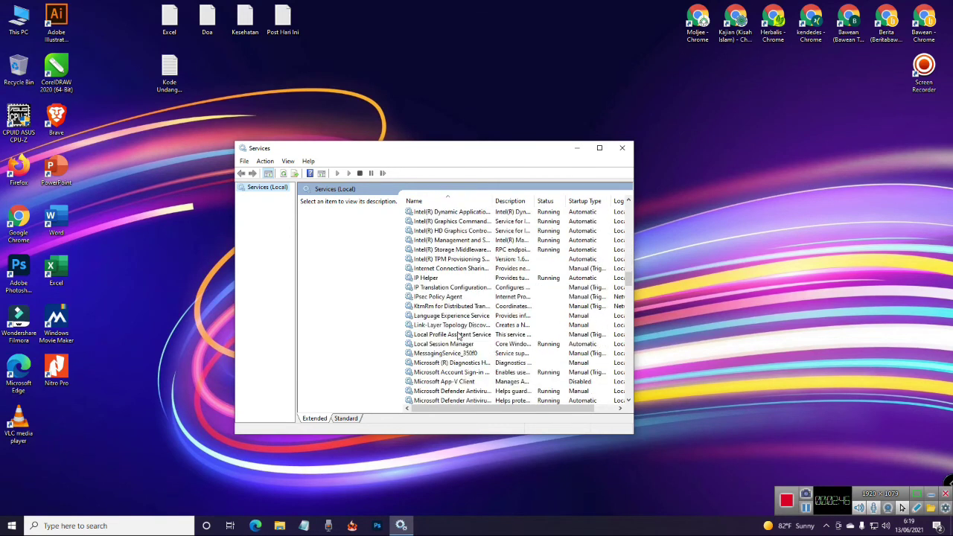
pyautogui.scroll(-10, 459, 336)
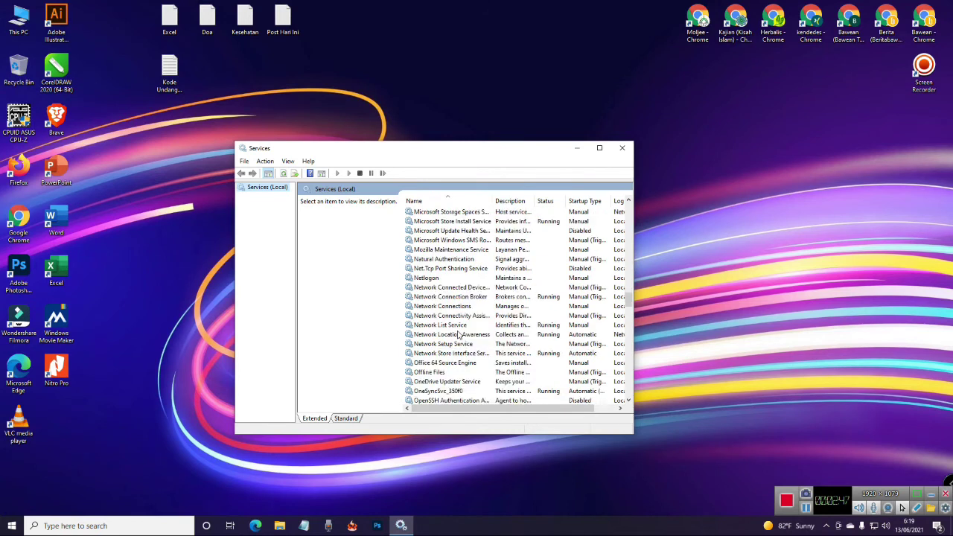
pyautogui.click(444, 347)
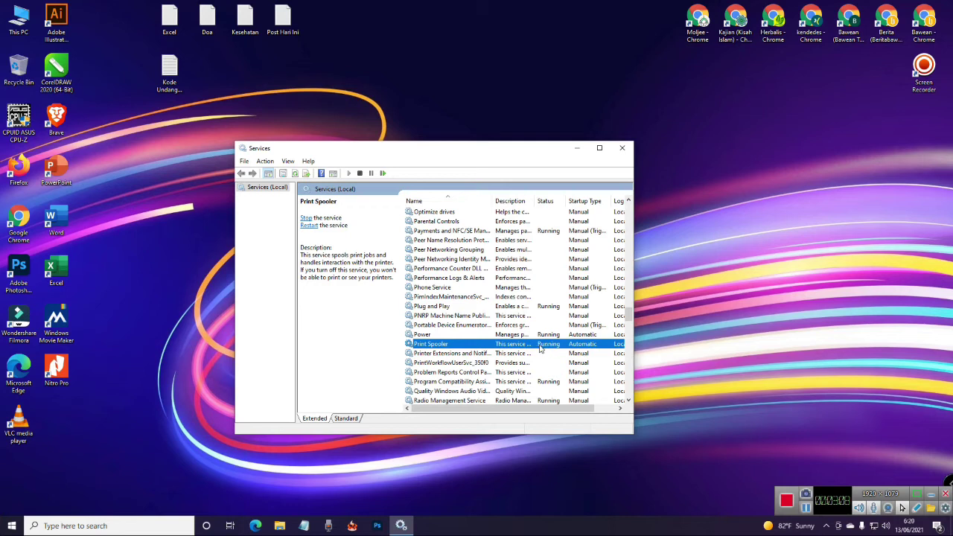
pyautogui.rightClick(456, 347)
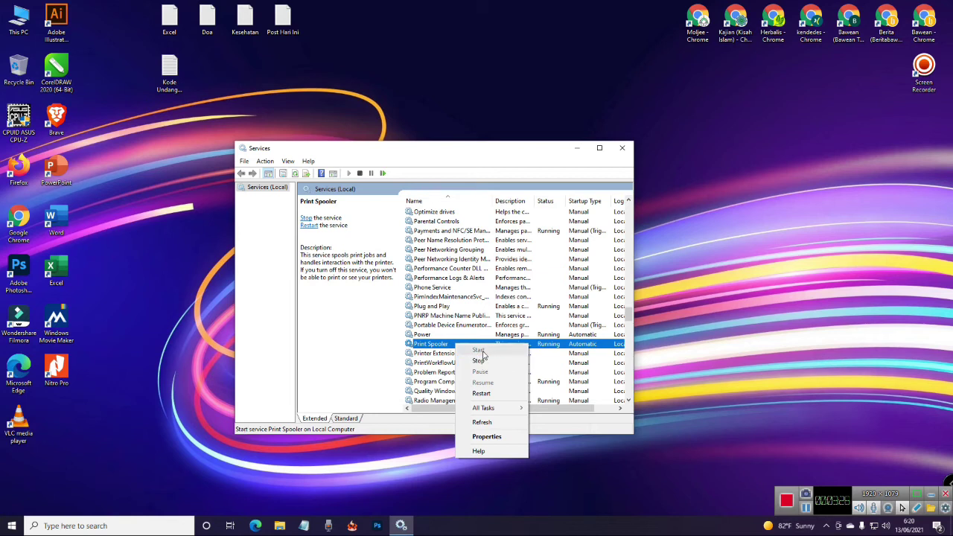
pyautogui.click(482, 360)
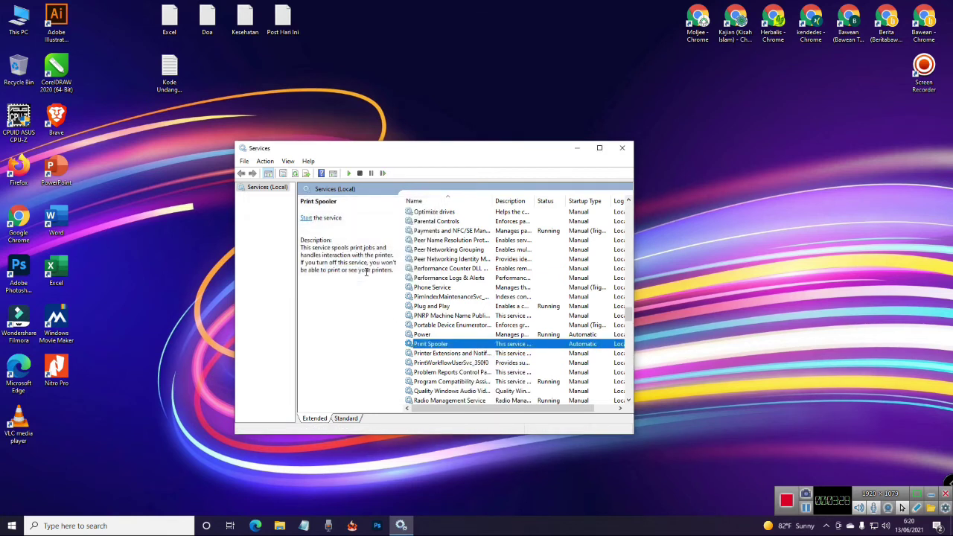
pyautogui.rightClick(454, 344)
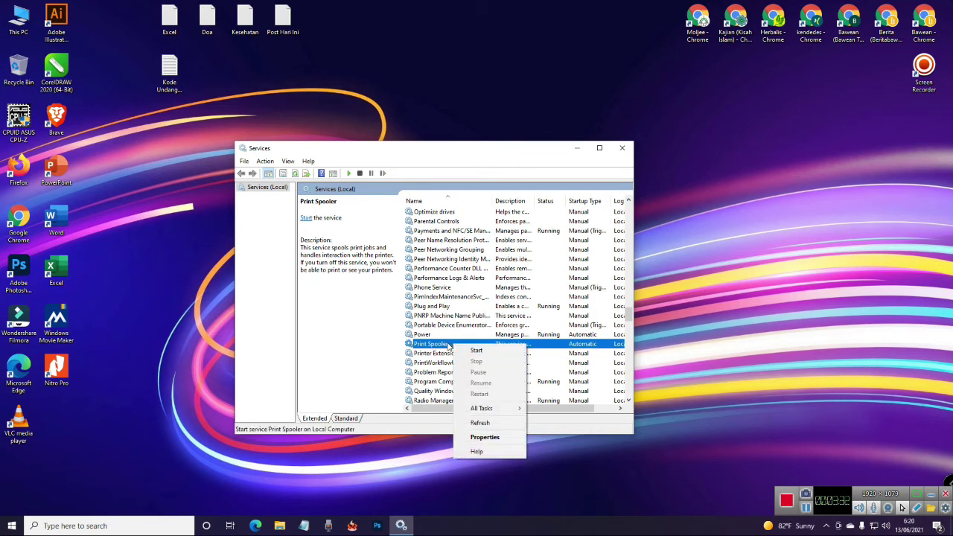
pyautogui.click(489, 354)
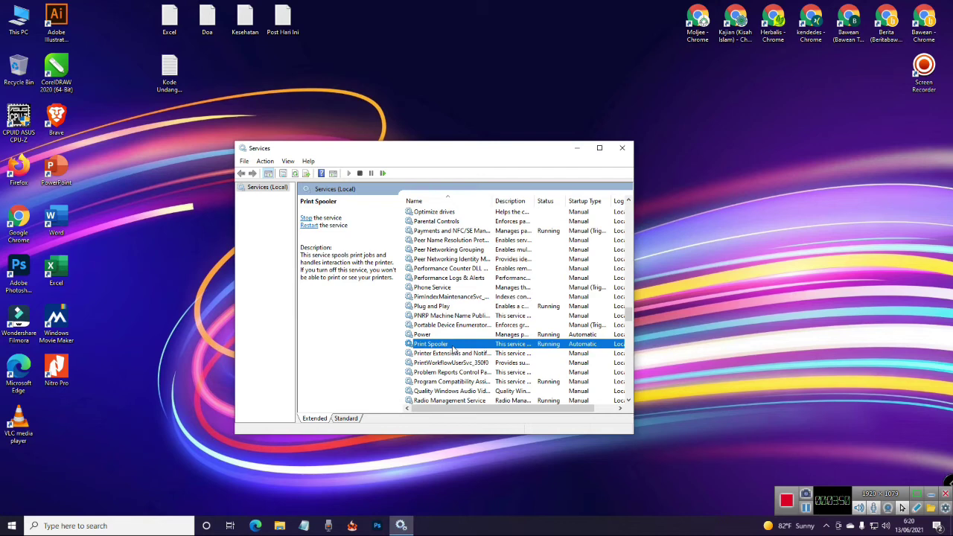
# - View the available file actions for setup-lightshot in the SOFTWARE folder on drive D:, and close File Explorer
pyautogui.click(279, 526)
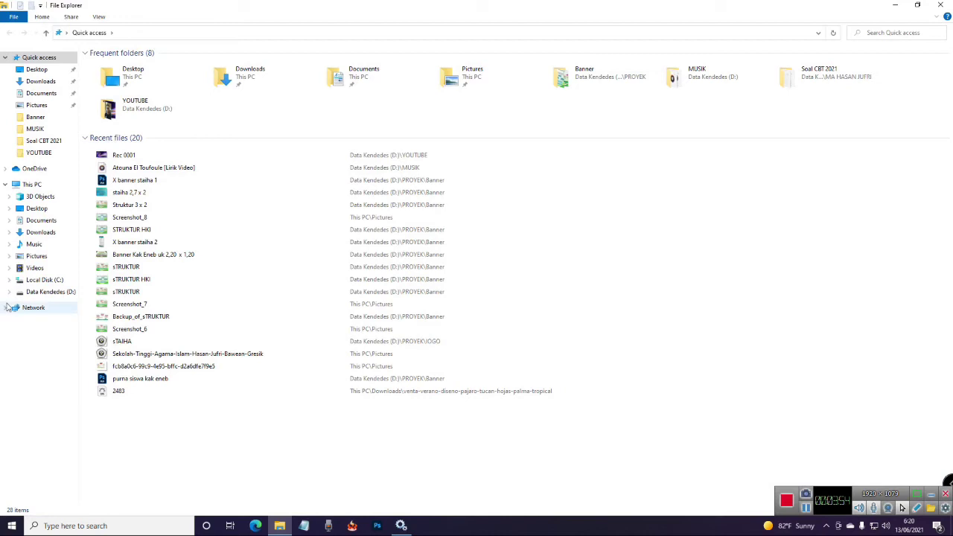
pyautogui.click(53, 292)
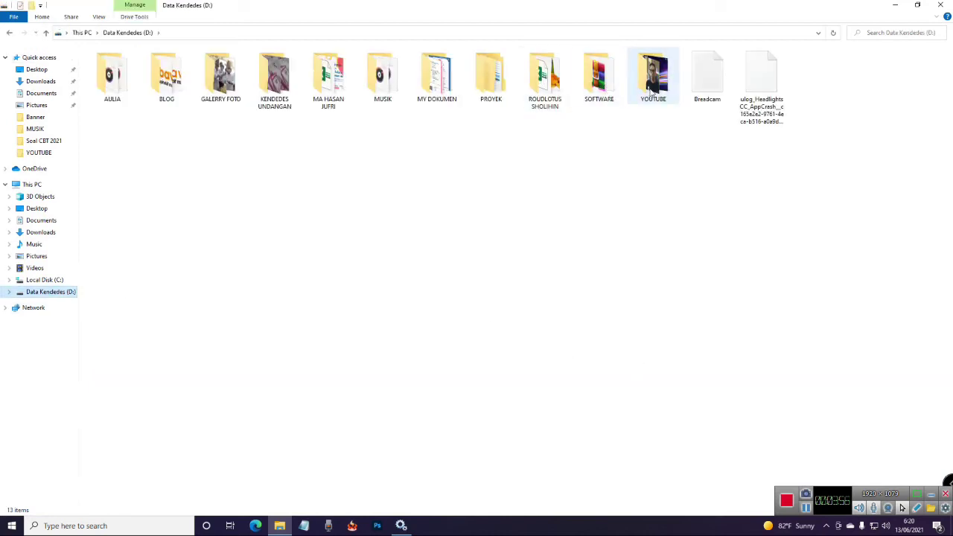
pyautogui.doubleClick(604, 90)
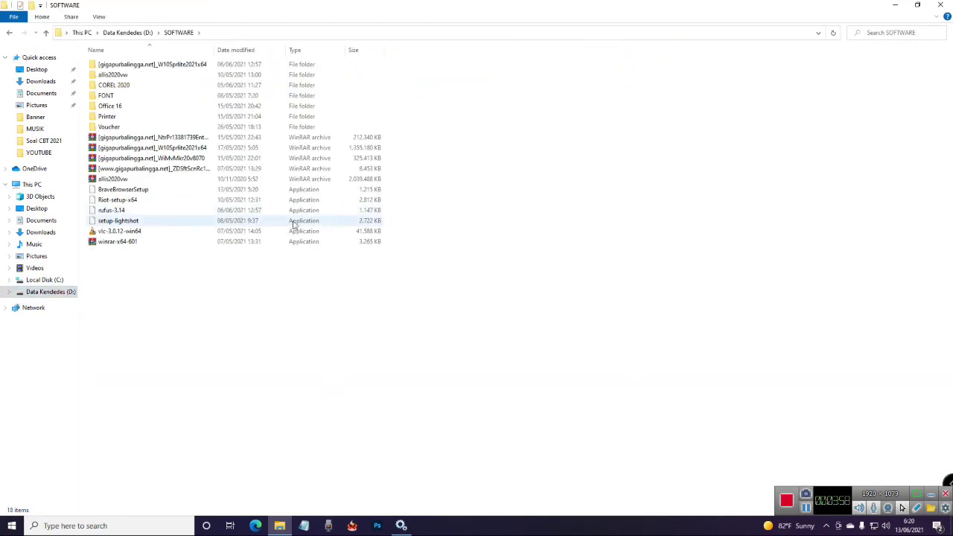
pyautogui.rightClick(117, 222)
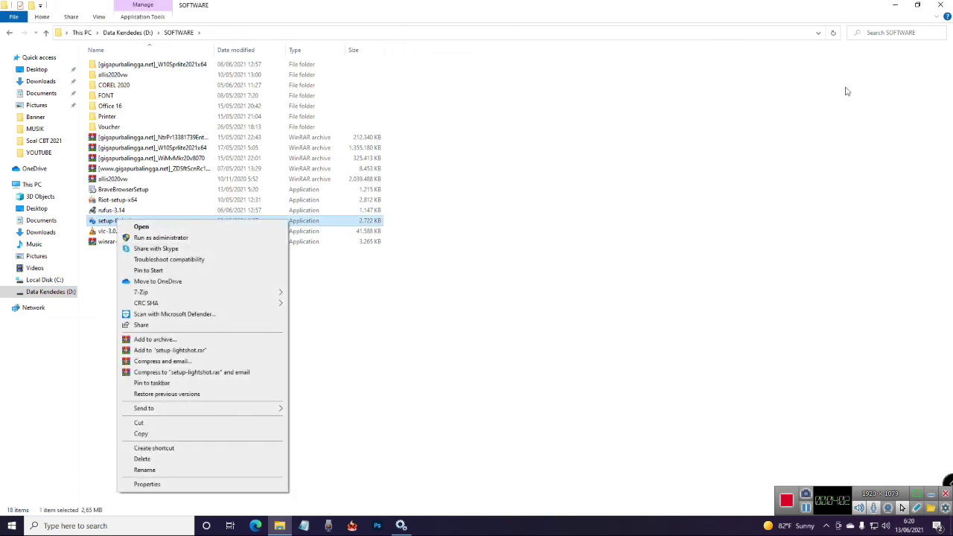
pyautogui.click(938, 6)
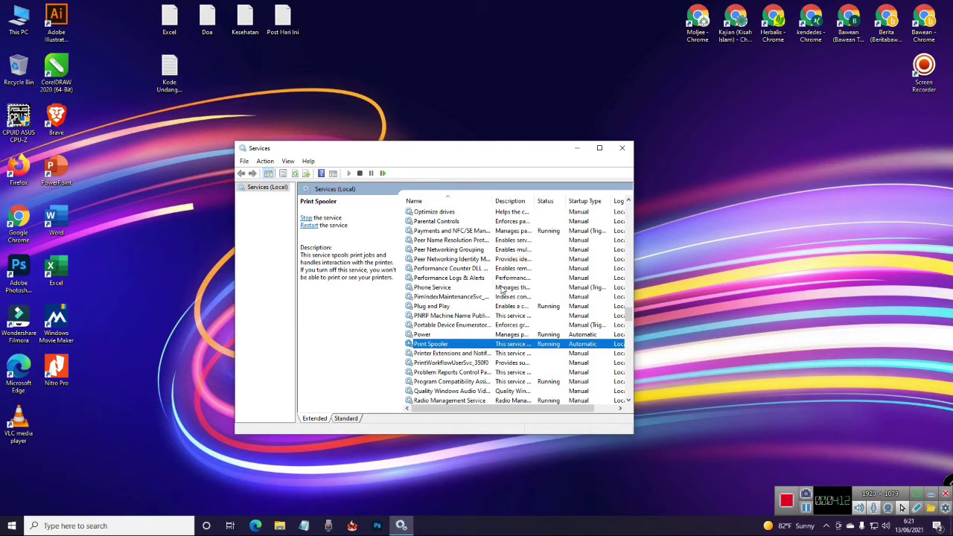
# - Open the Print Spooler service's properties and choose Automatic as its startup type
pyautogui.rightClick(454, 344)
pyautogui.rightClick(442, 344)
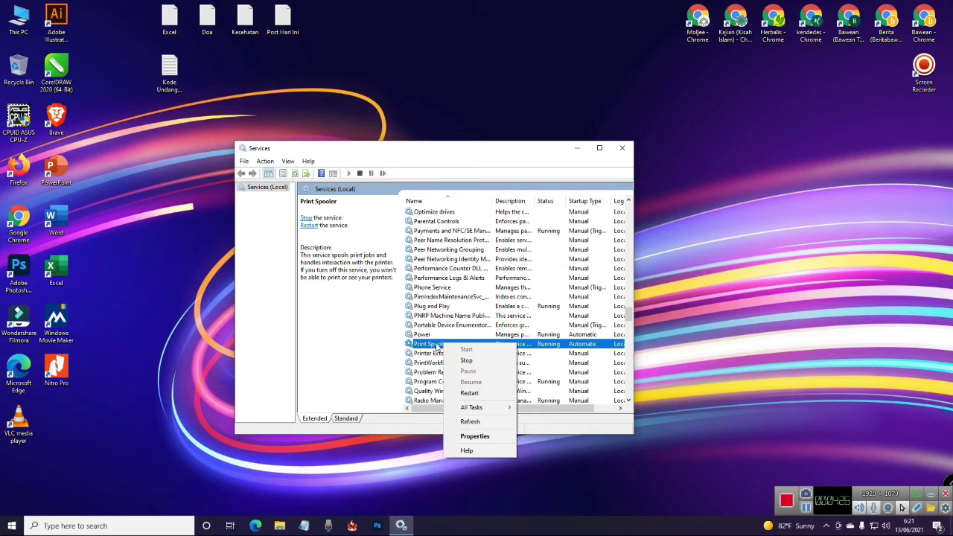
pyautogui.click(480, 436)
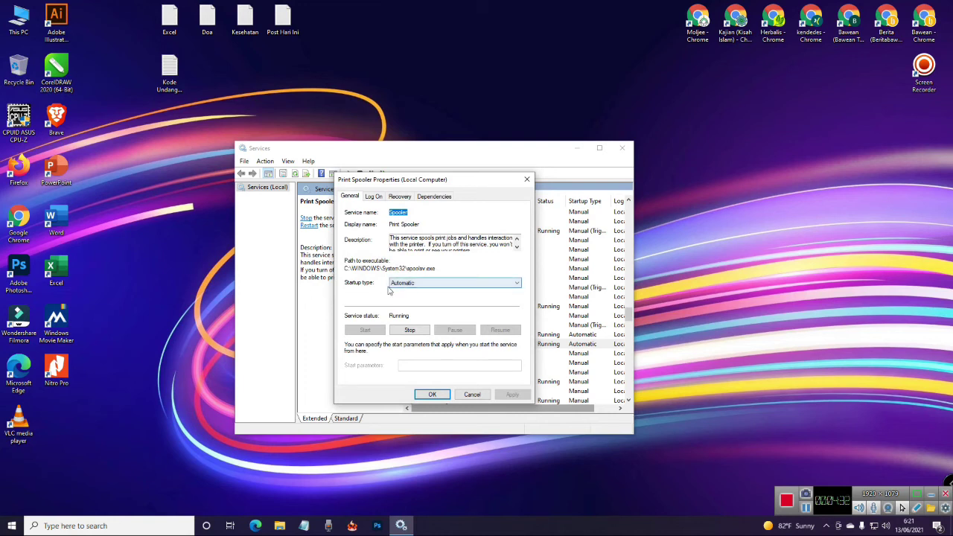
pyautogui.click(407, 287)
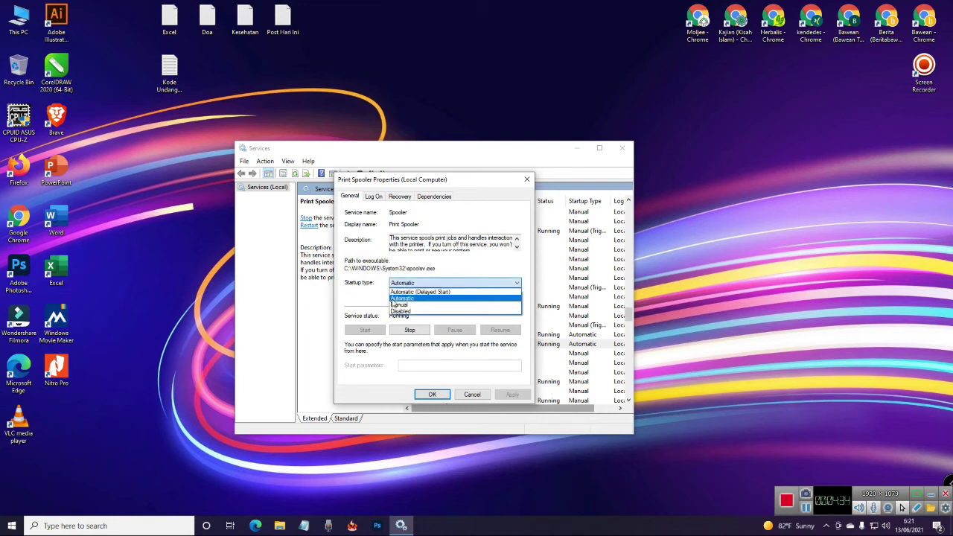
pyautogui.click(400, 299)
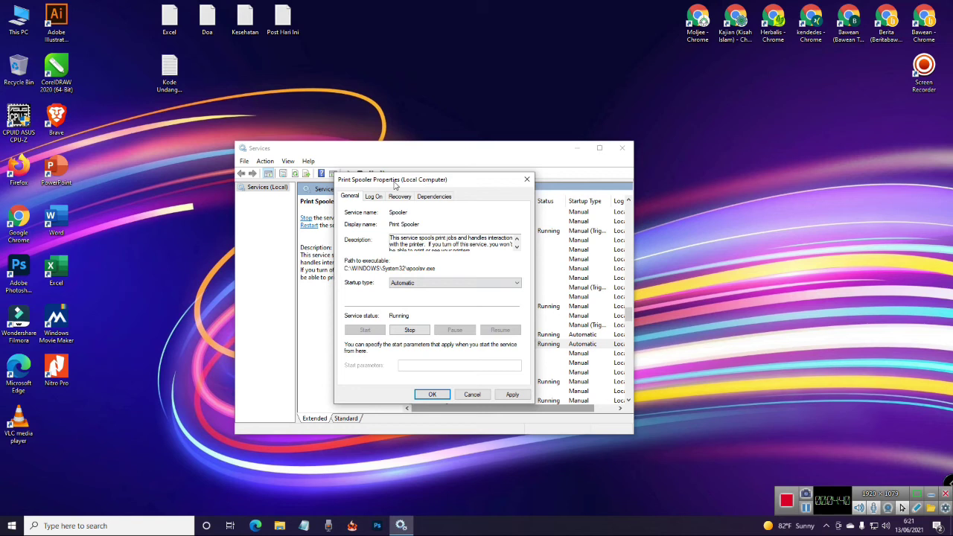
# - Set the Print Spooler's recovery response for subsequent failures to Restart the Service and confirm the properties
pyautogui.click(399, 197)
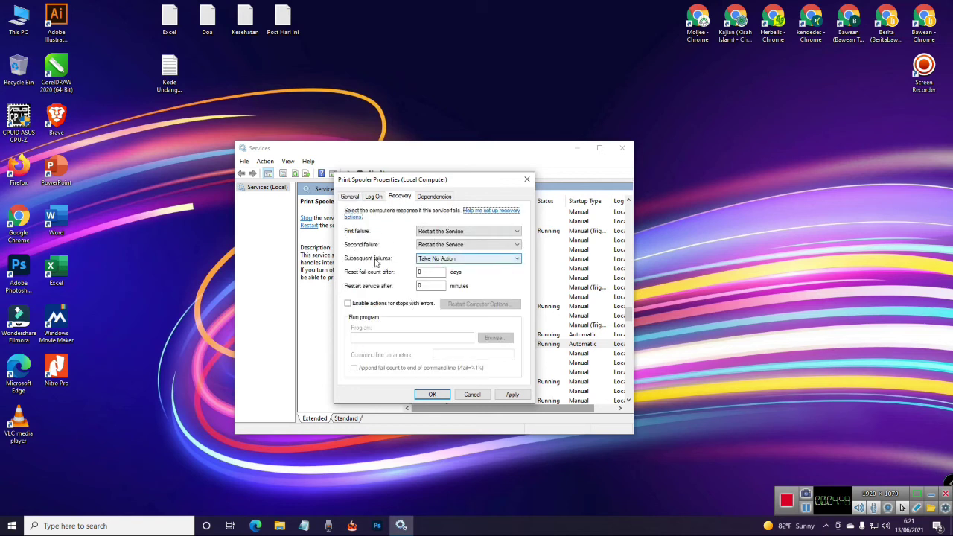
pyautogui.click(423, 260)
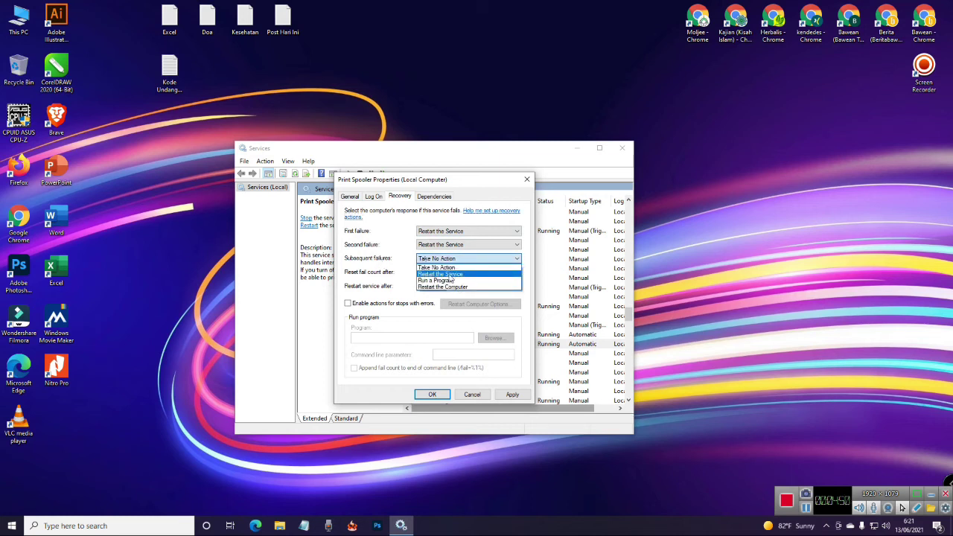
pyautogui.click(450, 262)
pyautogui.click(451, 260)
pyautogui.click(451, 277)
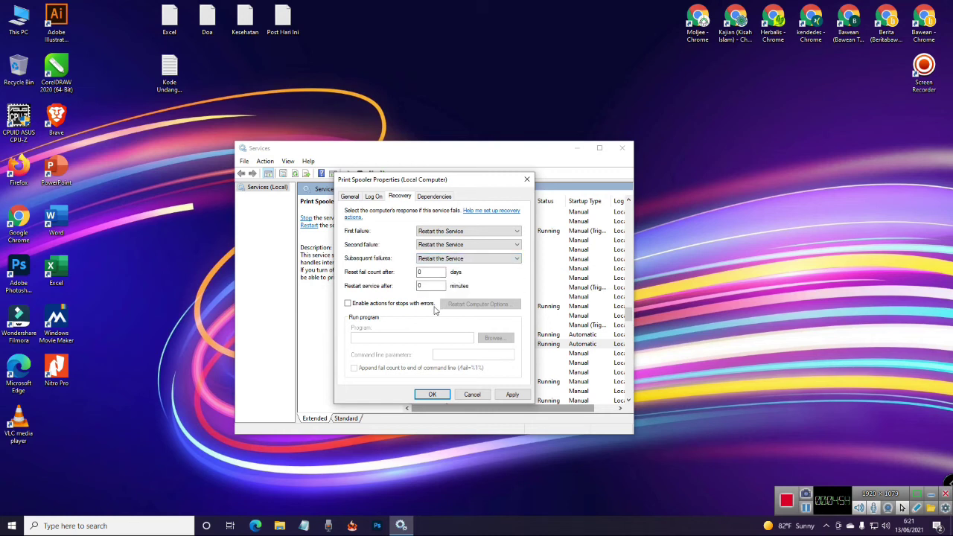
pyautogui.click(434, 395)
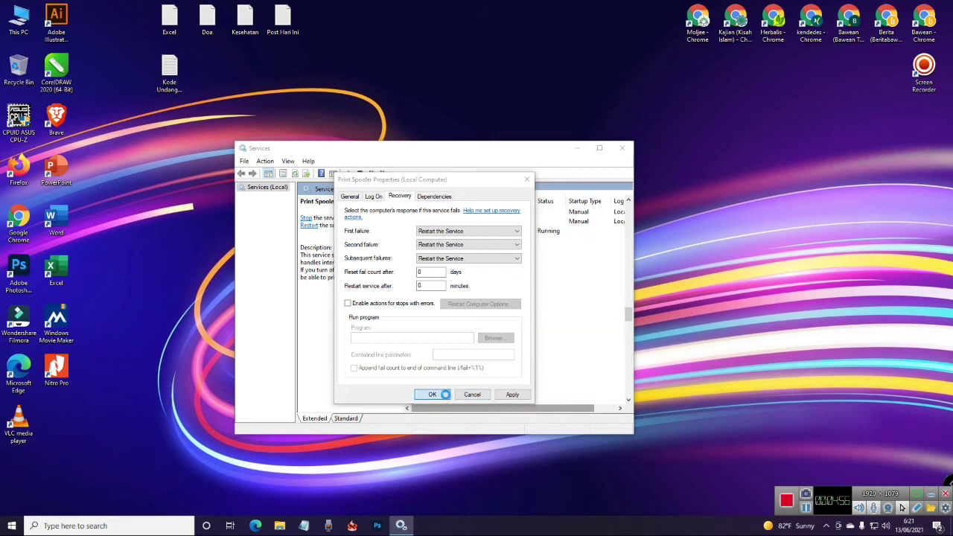